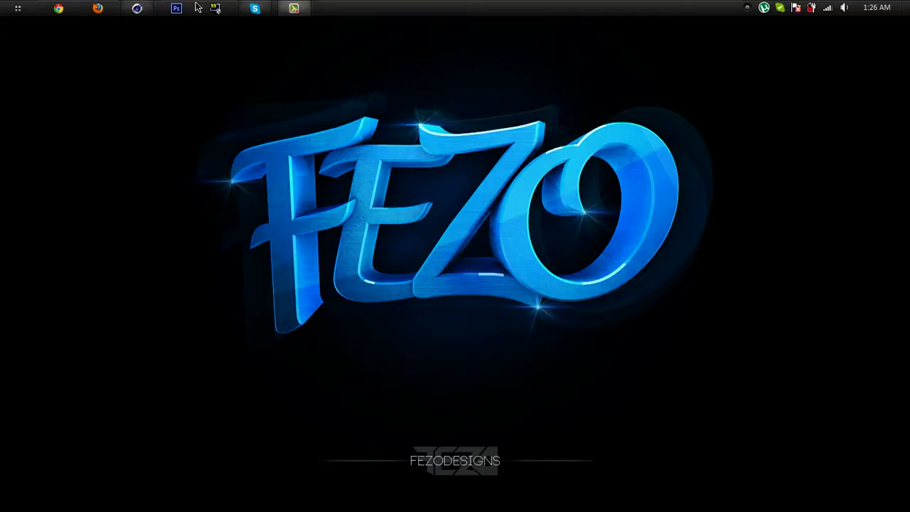
Restore the Cinema 4D window and dolly out and in to review the softbox setup.
{"action": "left_click", "coordinate": [139, 8]}
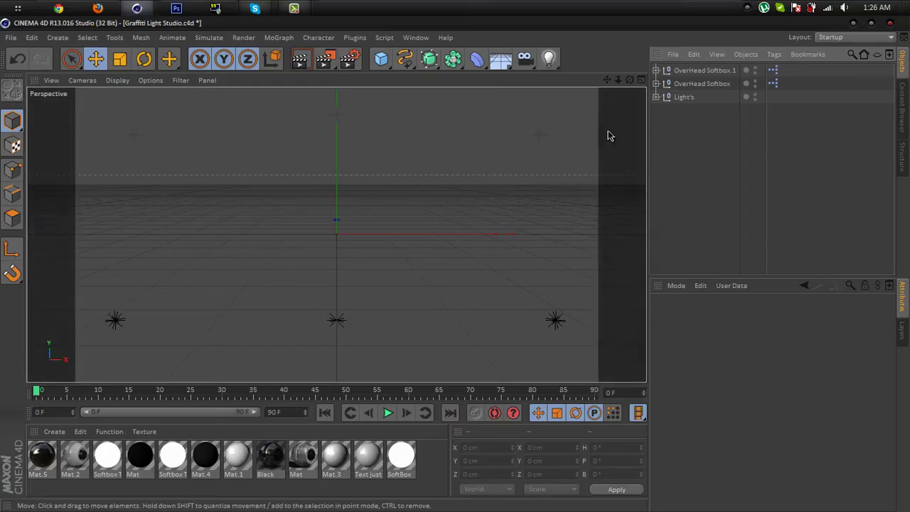
{"action": "left_click_drag", "start_coordinate": [619, 81], "coordinate": [452, 264]}
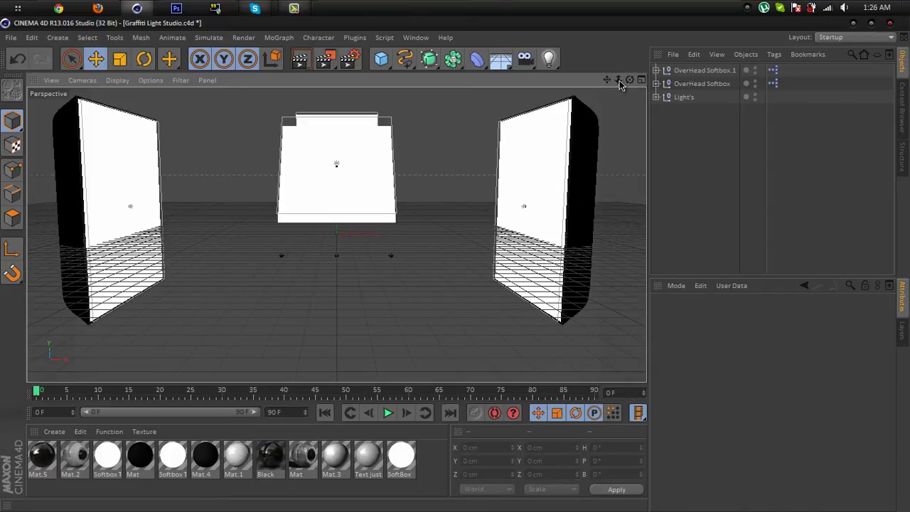
{"action": "left_click_drag", "start_coordinate": [619, 81], "coordinate": [613, 159]}
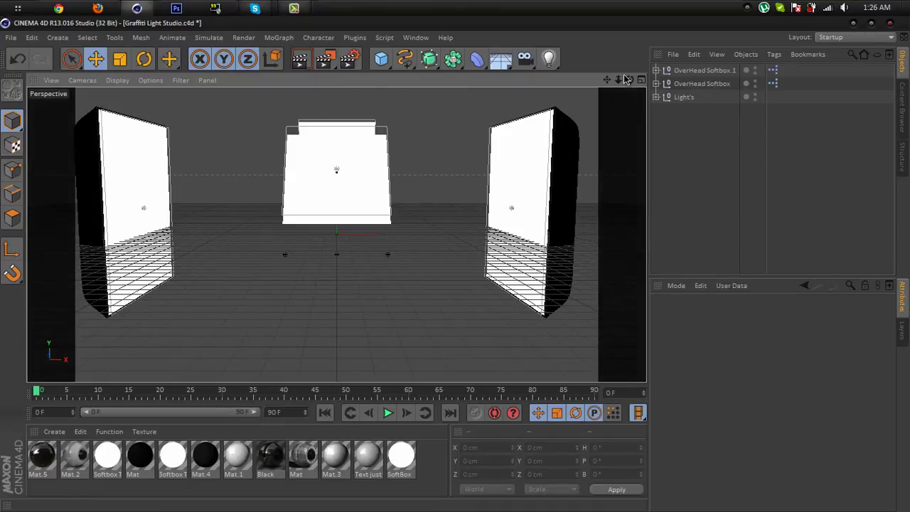
{"action": "left_click_drag", "start_coordinate": [617, 79], "coordinate": [456, 263]}
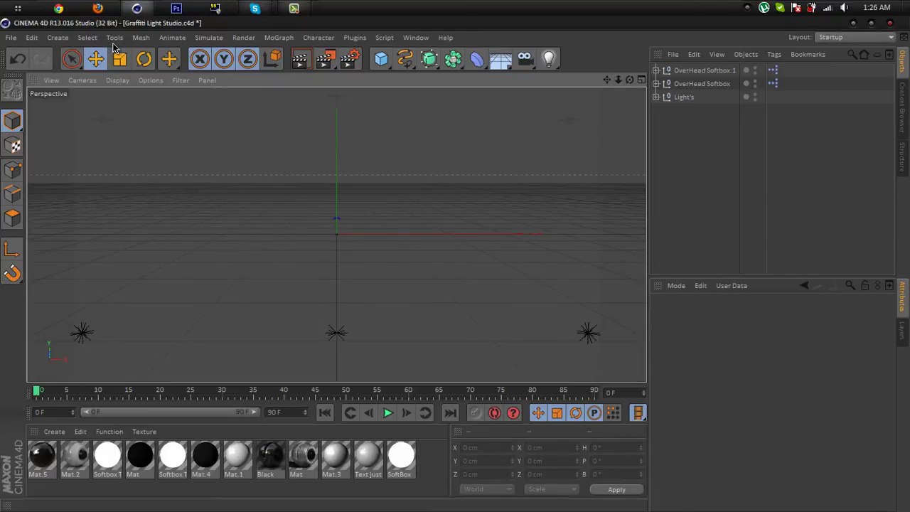
Add a MoText object with its alignment set to Middle.
{"action": "left_click", "coordinate": [281, 38]}
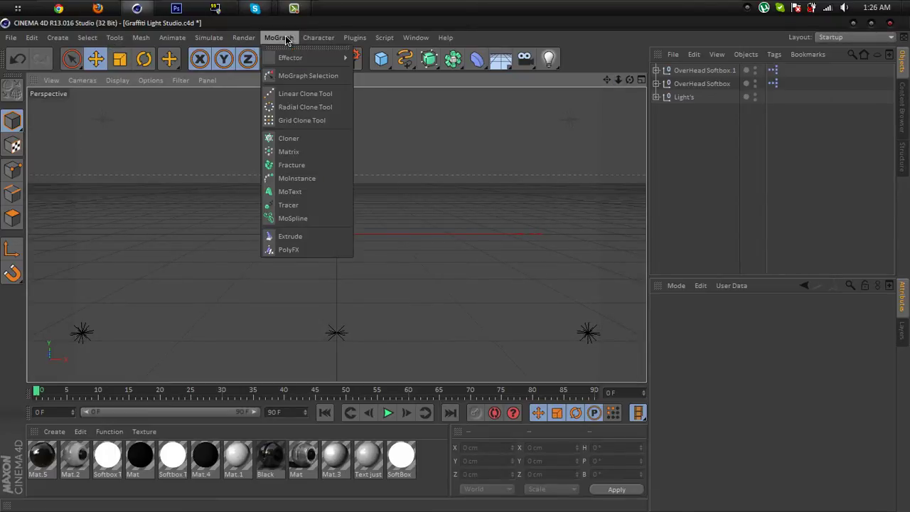
{"action": "left_click", "coordinate": [291, 191]}
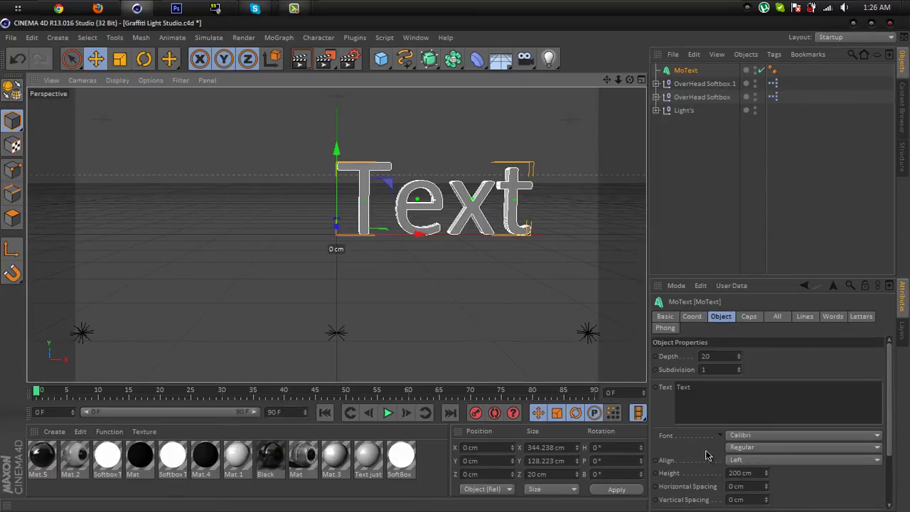
{"action": "left_click", "coordinate": [747, 462]}
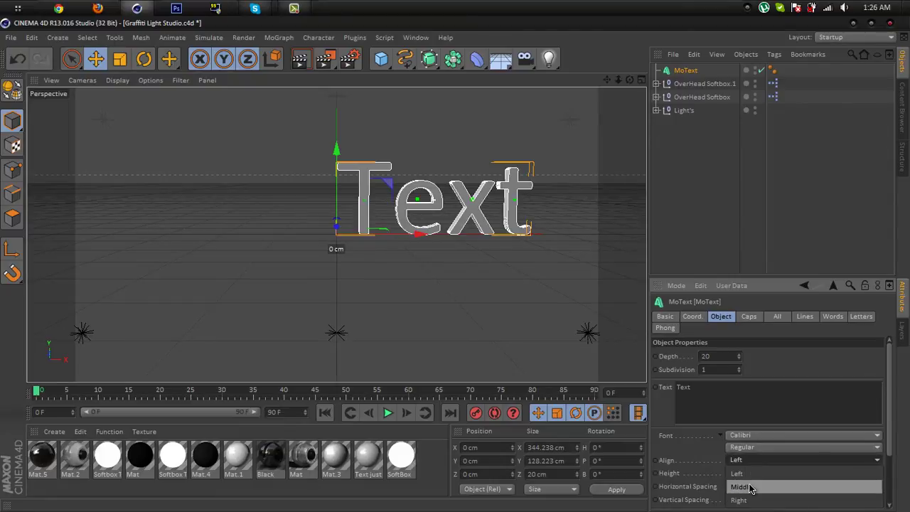
{"action": "left_click", "coordinate": [751, 487]}
{"action": "left_click_drag", "start_coordinate": [606, 80], "coordinate": [454, 269]}
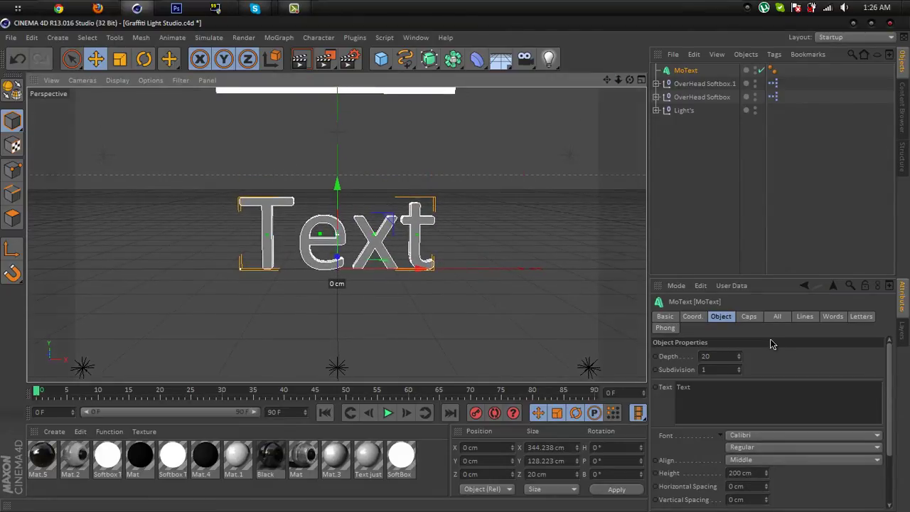
Set the MoText depth to 70 and select the default word for replacement with TEXT.
{"action": "left_click", "coordinate": [702, 356]}
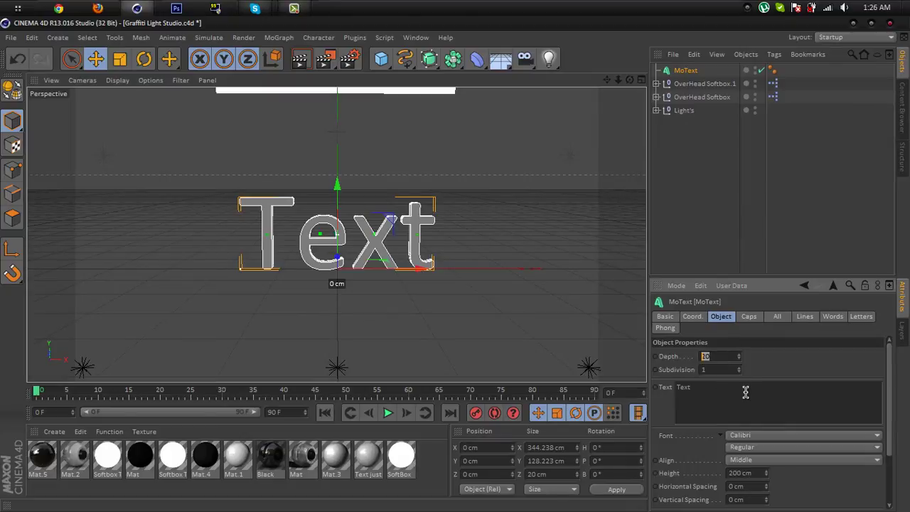
{"action": "type", "text": "70"}
{"action": "key", "text": "Return"}
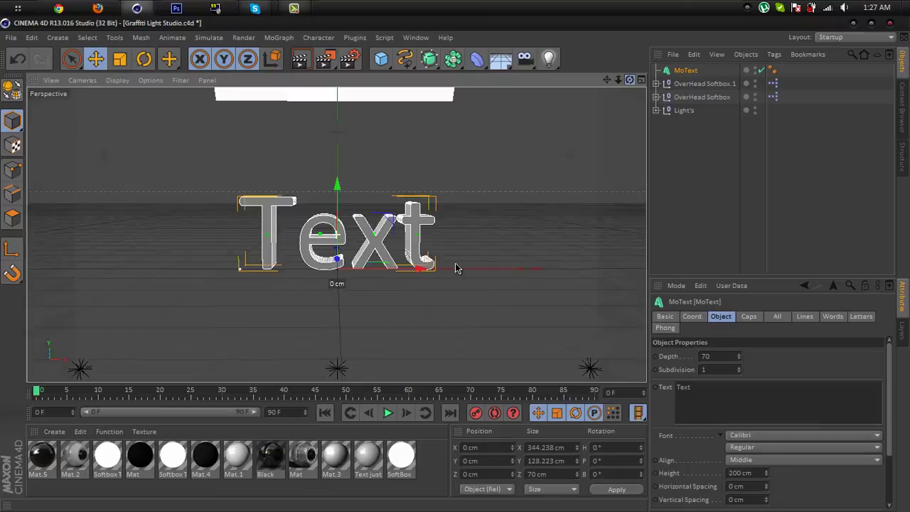
{"action": "double_click", "coordinate": [692, 407]}
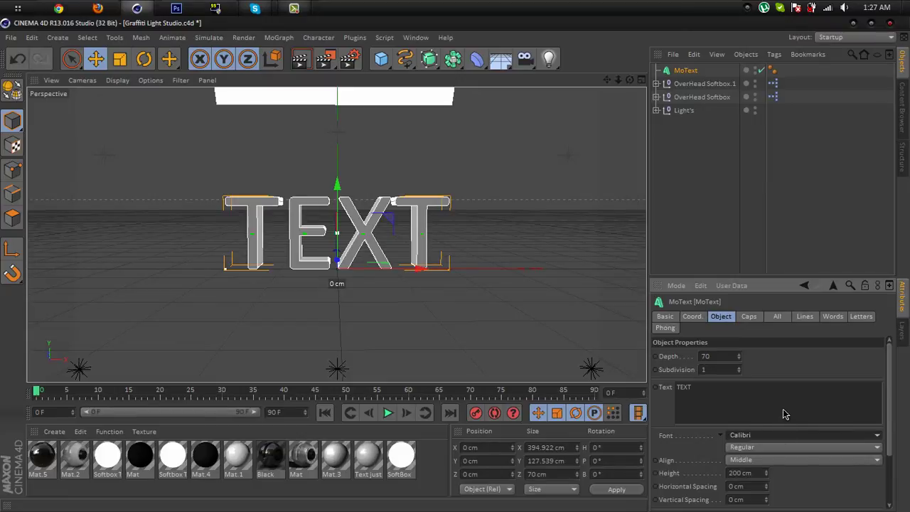
Choose Bebas from the MoText Font list.
{"action": "left_click", "coordinate": [728, 435]}
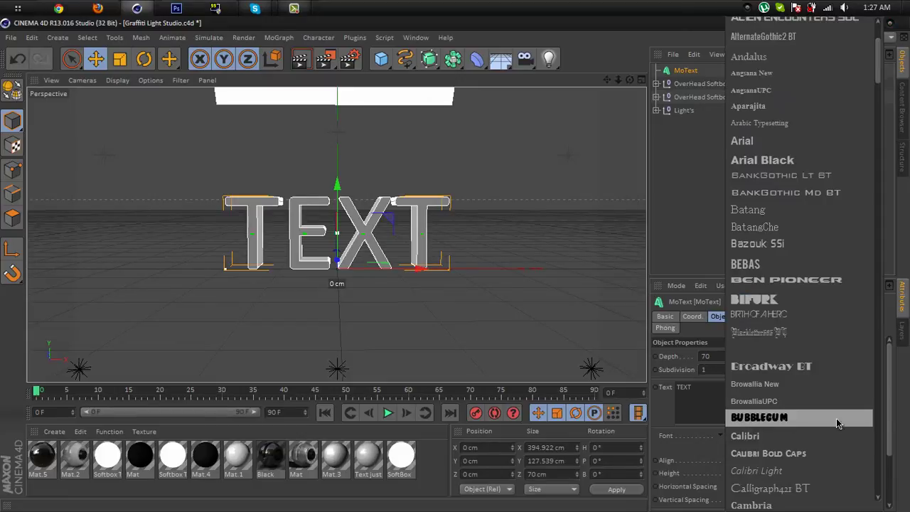
{"action": "scroll", "coordinate": [803, 213], "scroll_direction": "down", "scroll_amount": 2}
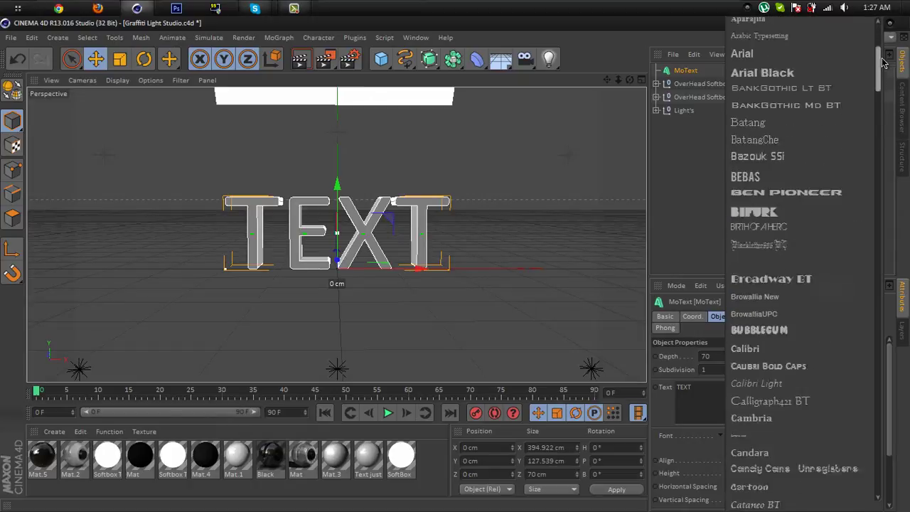
{"action": "scroll", "coordinate": [803, 213], "scroll_direction": "up", "scroll_amount": 4}
{"action": "scroll", "coordinate": [881, 62], "scroll_direction": "down", "scroll_amount": 1}
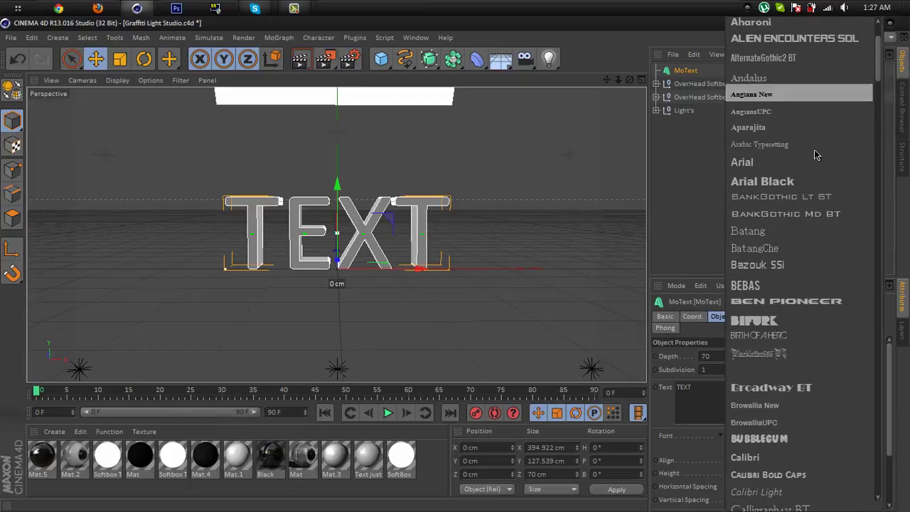
{"action": "left_click", "coordinate": [758, 291]}
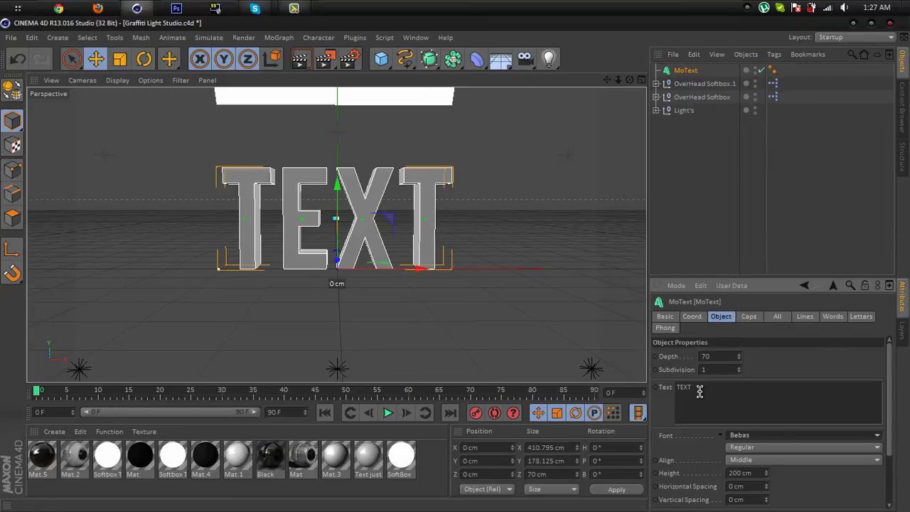
Set both the Start and End caps of the text to Fillet Cap.
{"action": "left_click", "coordinate": [748, 321]}
{"action": "left_click", "coordinate": [743, 356]}
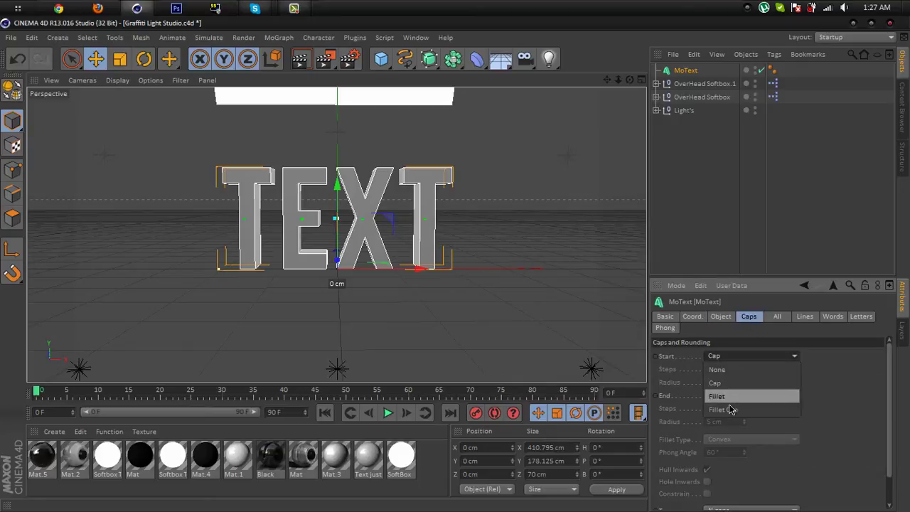
{"action": "left_click", "coordinate": [728, 407]}
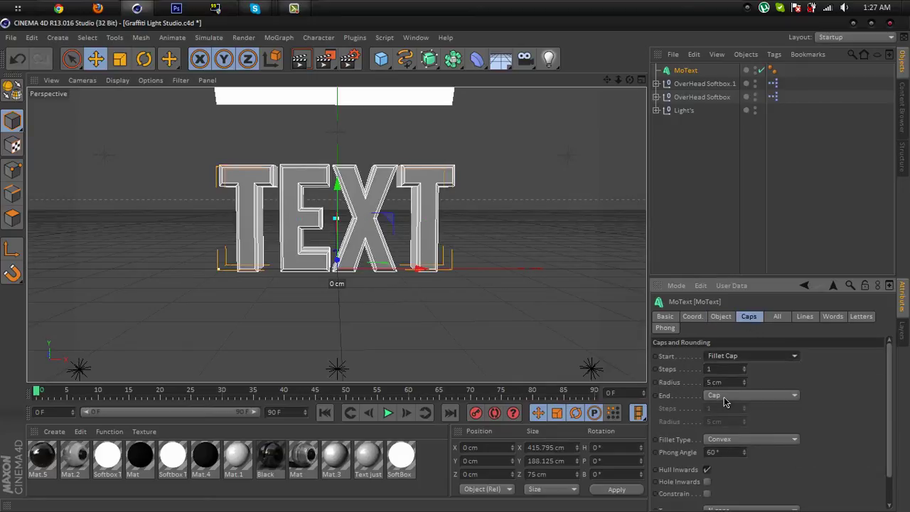
{"action": "left_click", "coordinate": [724, 395]}
{"action": "left_click", "coordinate": [728, 446]}
Give the front and back fillets a 2 cm radius, then deselect MoText.
{"action": "left_click", "coordinate": [731, 383]}
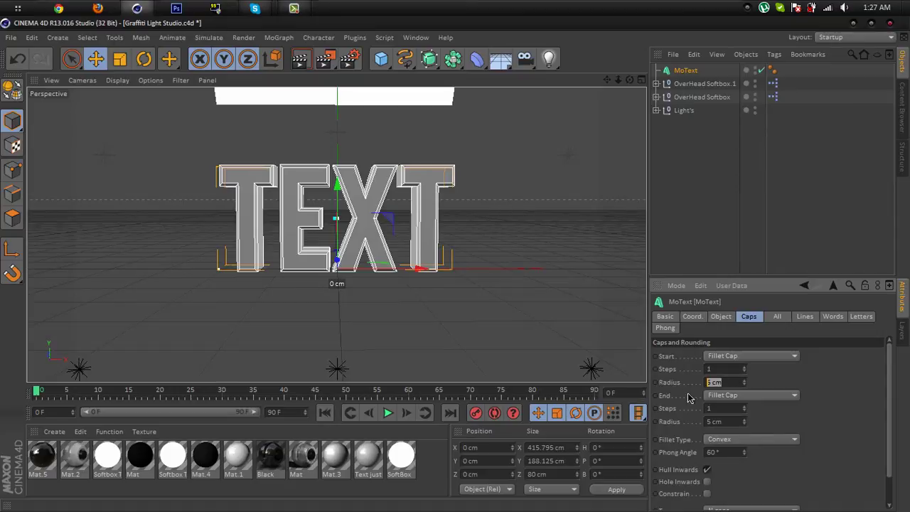
{"action": "type", "text": "2"}
{"action": "left_click", "coordinate": [721, 422]}
{"action": "type", "text": "2"}
{"action": "left_click", "coordinate": [721, 408]}
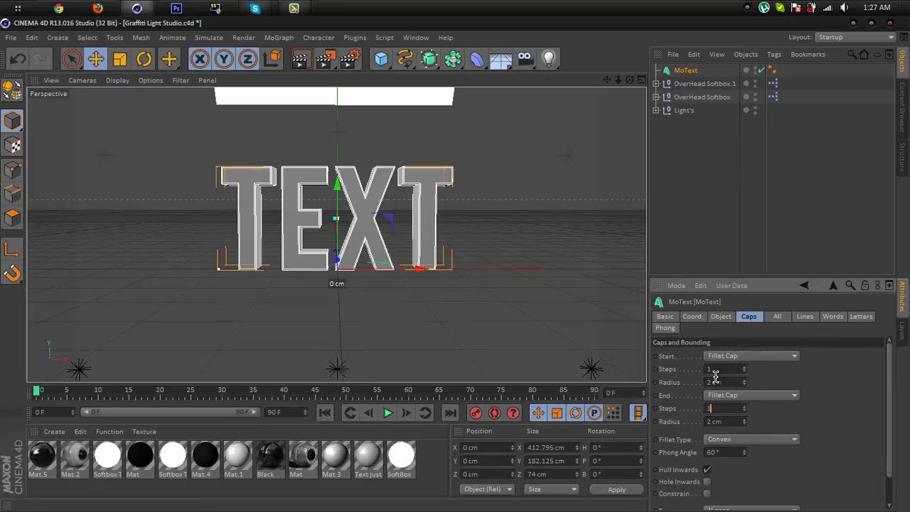
{"action": "left_click", "coordinate": [707, 195]}
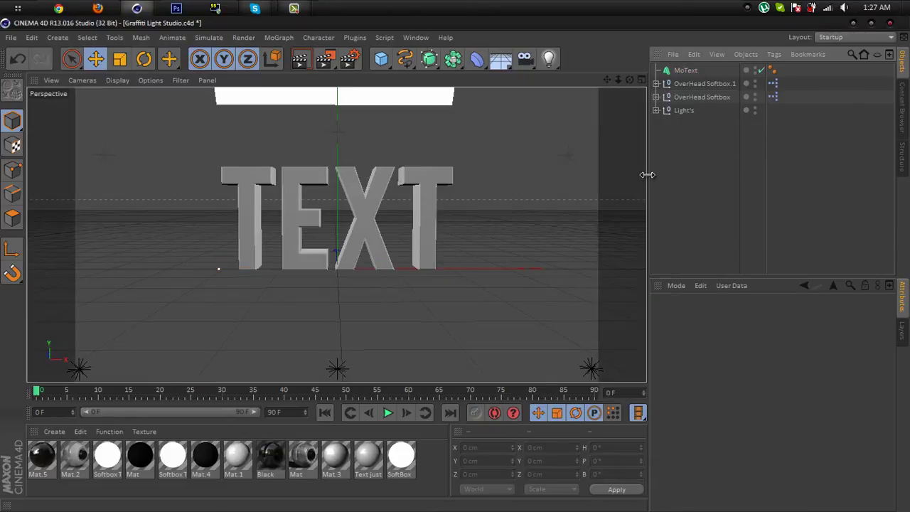
Convert the MoText to editable geometry with C and expand its hierarchy to the letters.
{"action": "left_click", "coordinate": [686, 72]}
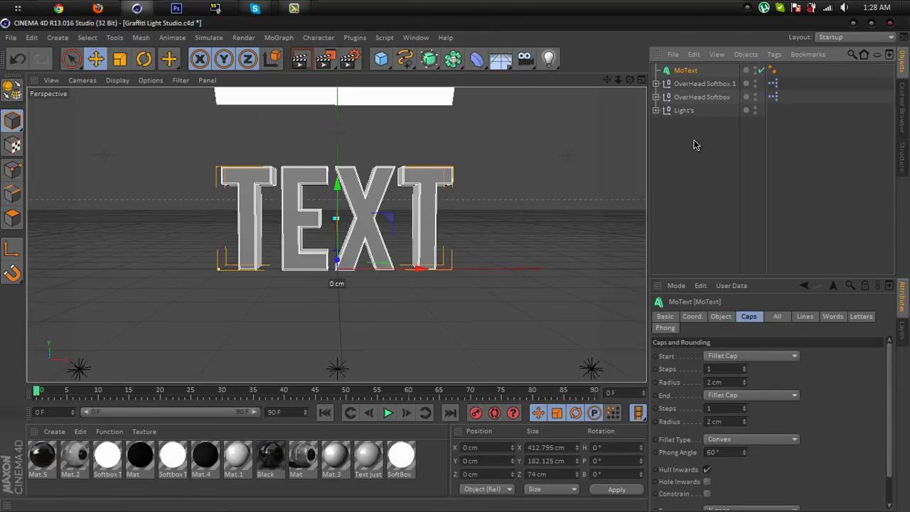
{"action": "key", "text": "c"}
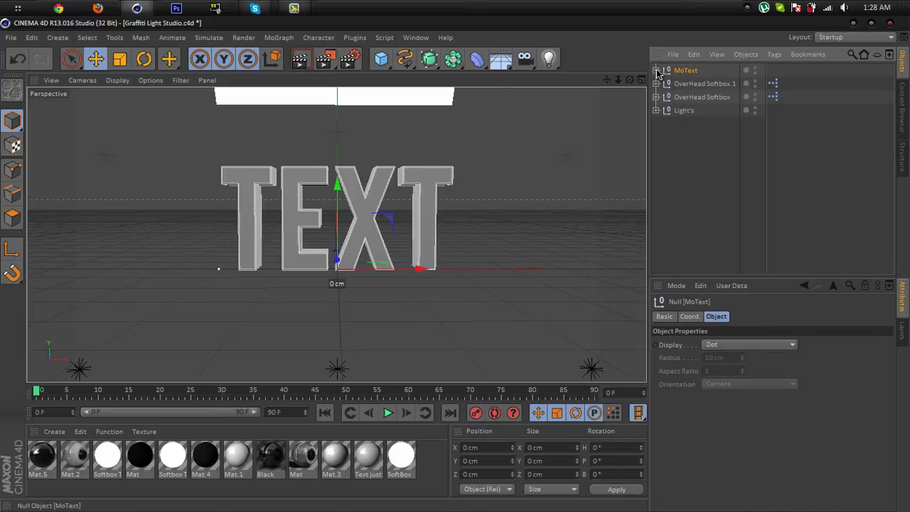
{"action": "left_click", "coordinate": [655, 70]}
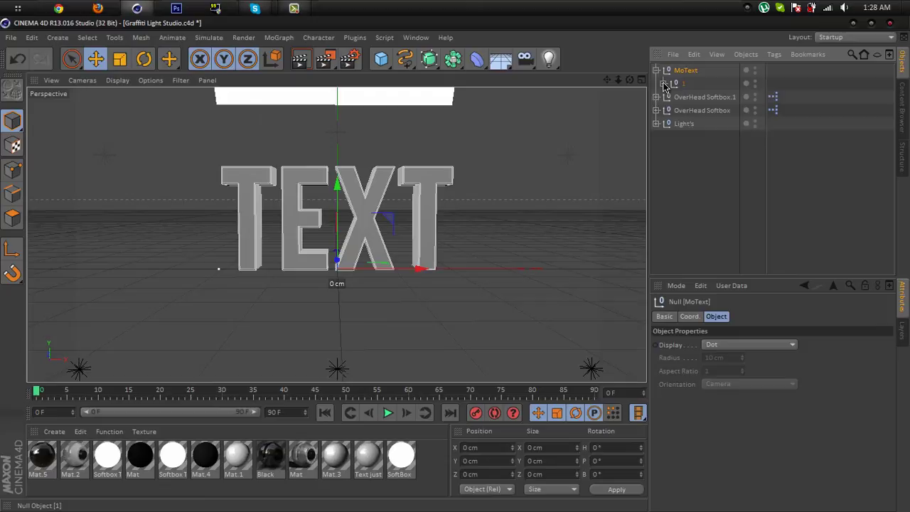
{"action": "left_click", "coordinate": [662, 83]}
{"action": "left_click", "coordinate": [670, 97]}
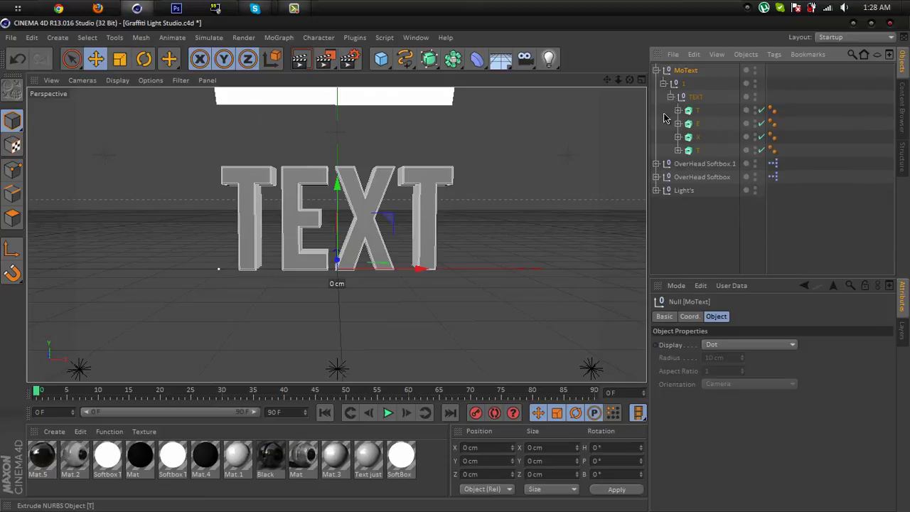
Move the T, E, X, T letters to the hierarchy root and delete the leftover MoText.
{"action": "left_click", "coordinate": [694, 113]}
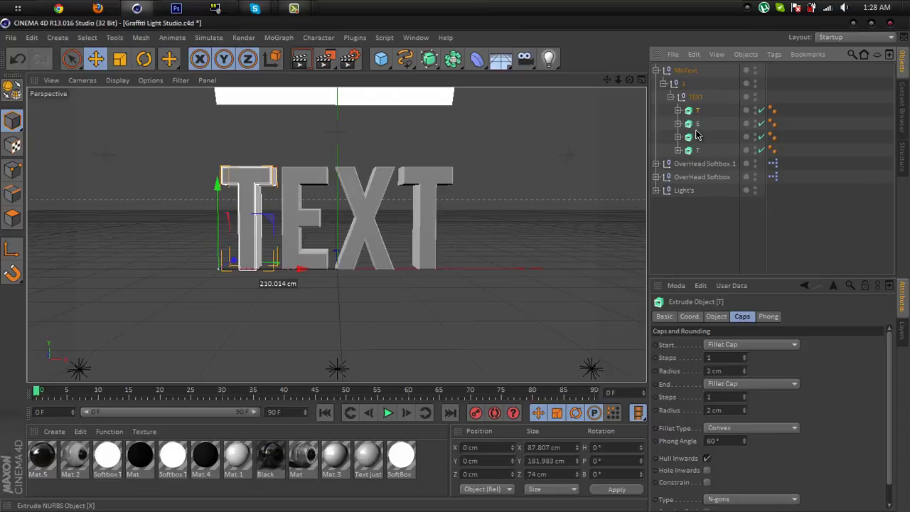
{"action": "left_click", "coordinate": [694, 124]}
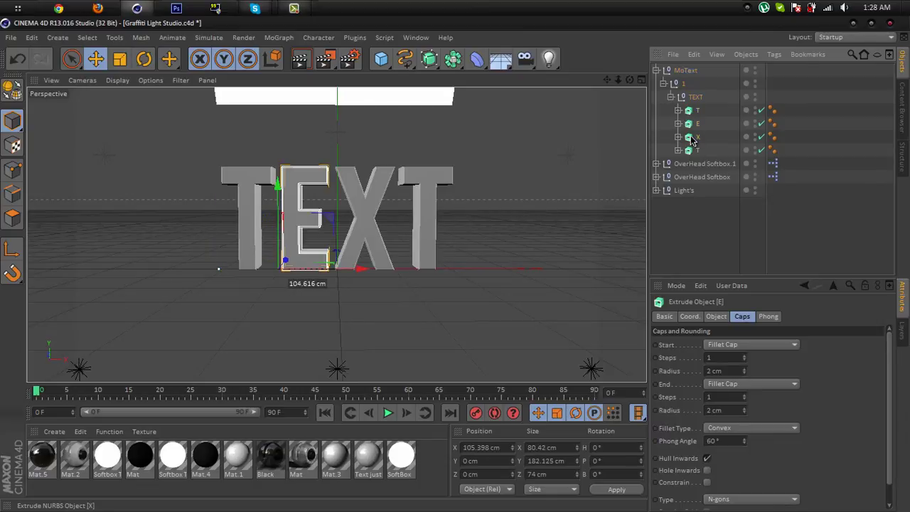
{"action": "left_click", "coordinate": [694, 137]}
{"action": "left_click", "coordinate": [694, 150]}
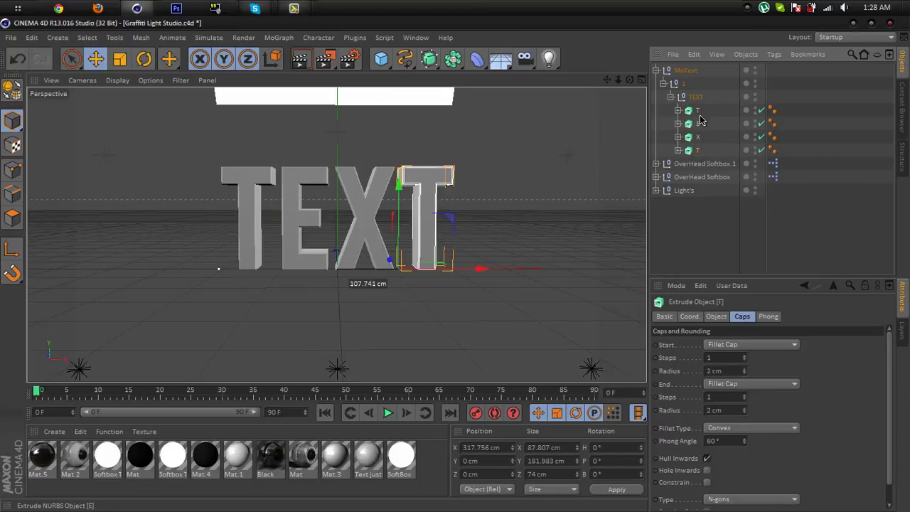
{"action": "left_click", "coordinate": [691, 112]}
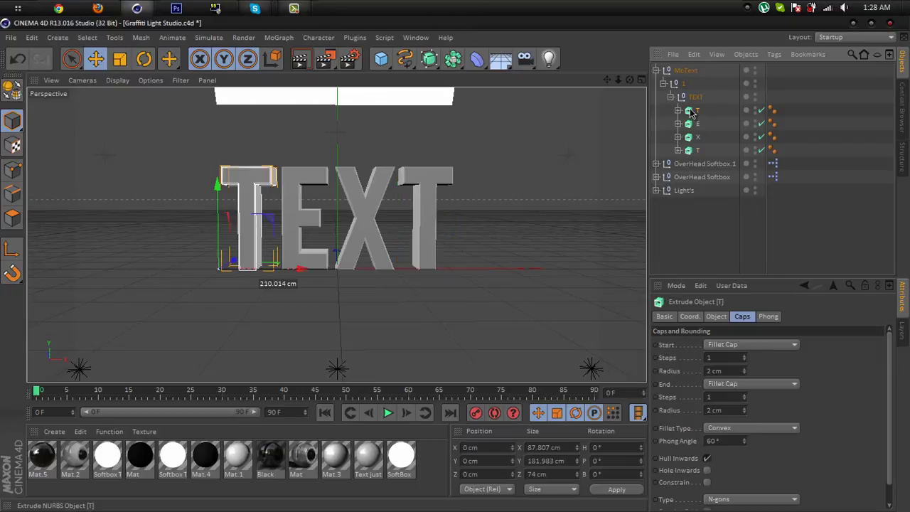
{"action": "left_click", "coordinate": [693, 151], "text": "shift"}
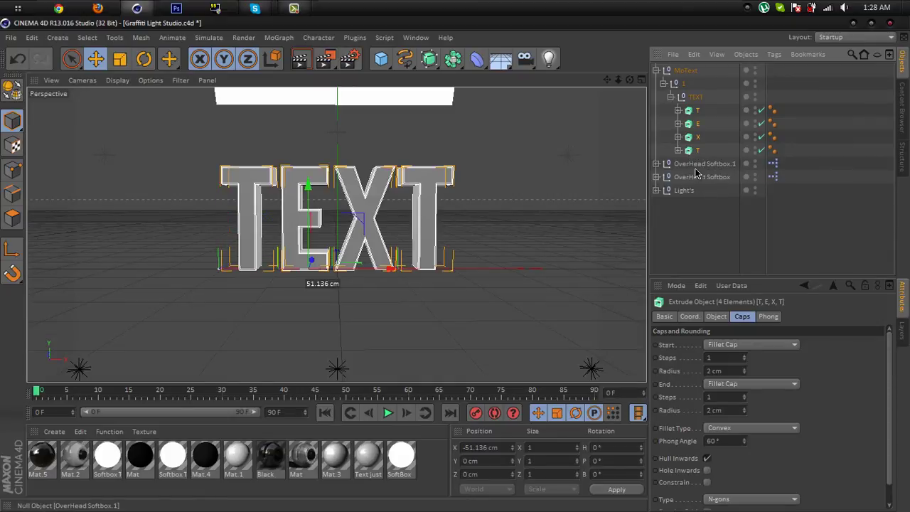
{"action": "left_click_drag", "start_coordinate": [689, 156], "coordinate": [693, 165]}
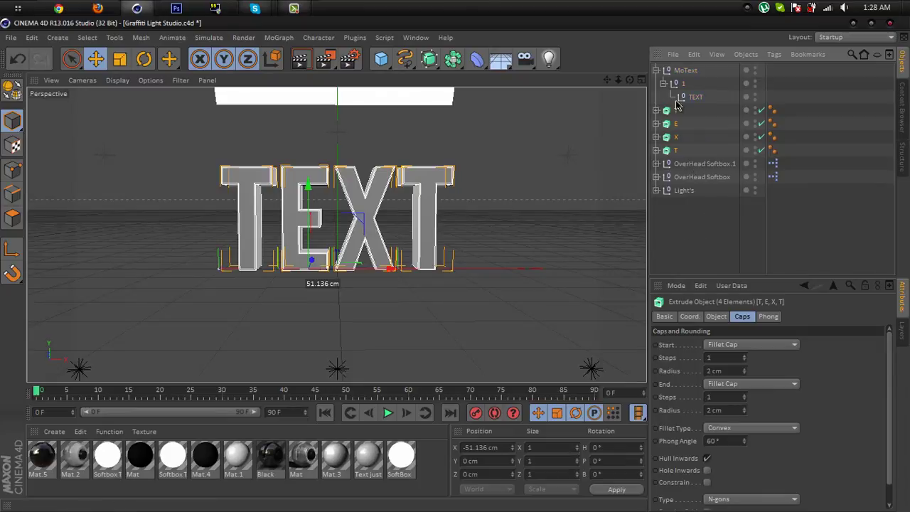
{"action": "left_click", "coordinate": [680, 71]}
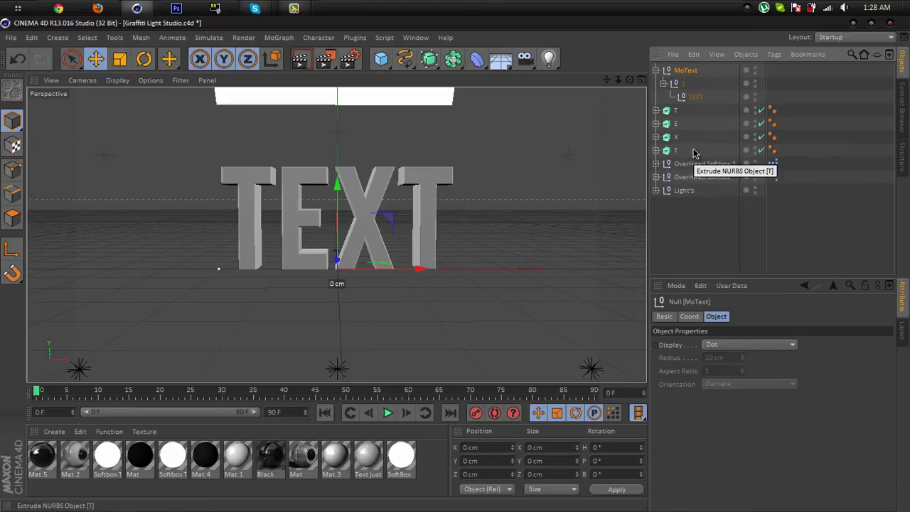
{"action": "key", "text": "Delete"}
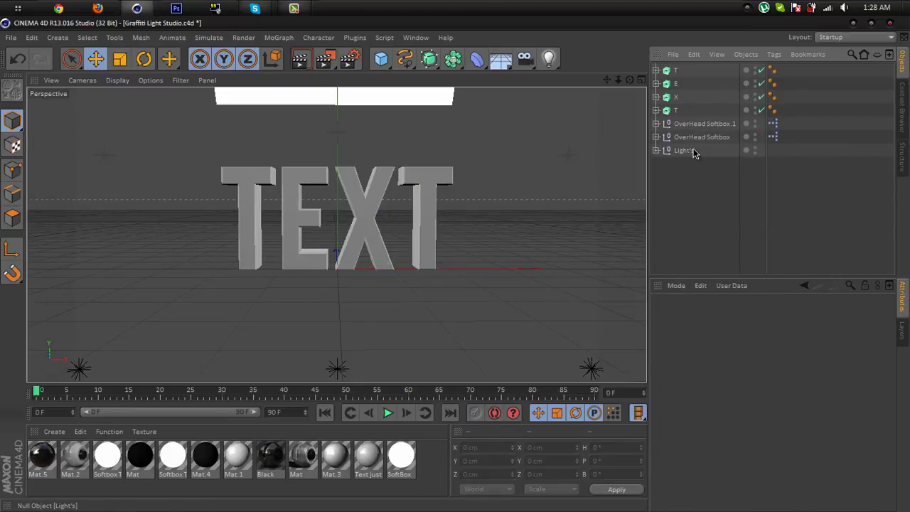
Rotate the first T, the X and the last T each to its own slight tilt.
{"action": "left_click", "coordinate": [664, 73]}
{"action": "left_click", "coordinate": [673, 97]}
{"action": "left_click", "coordinate": [675, 112]}
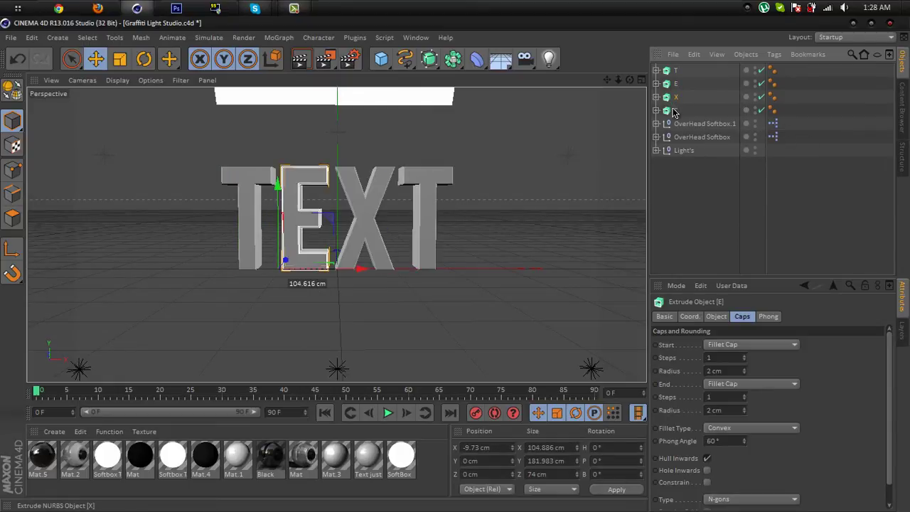
{"action": "left_click", "coordinate": [675, 96]}
{"action": "left_click", "coordinate": [675, 83]}
{"action": "left_click", "coordinate": [675, 71]}
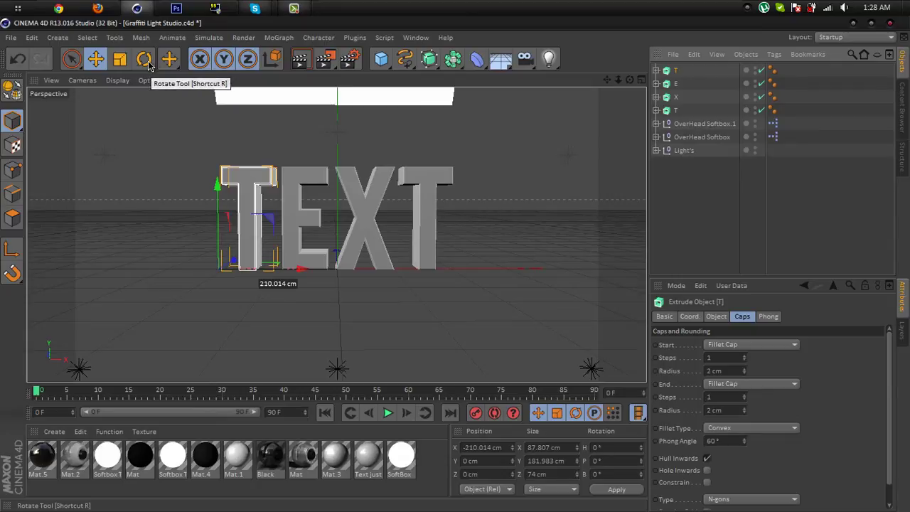
{"action": "key", "text": "r"}
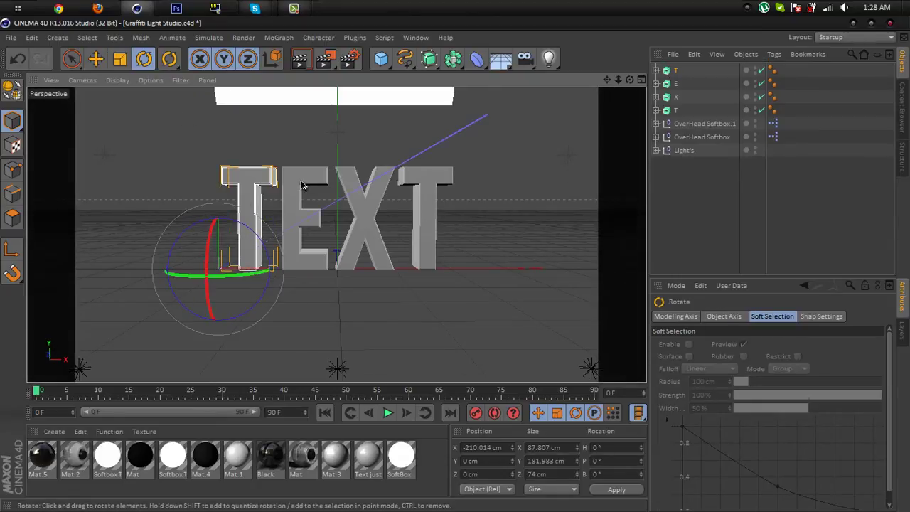
{"action": "left_click_drag", "start_coordinate": [231, 254], "coordinate": [287, 236]}
{"action": "left_click", "coordinate": [302, 232]}
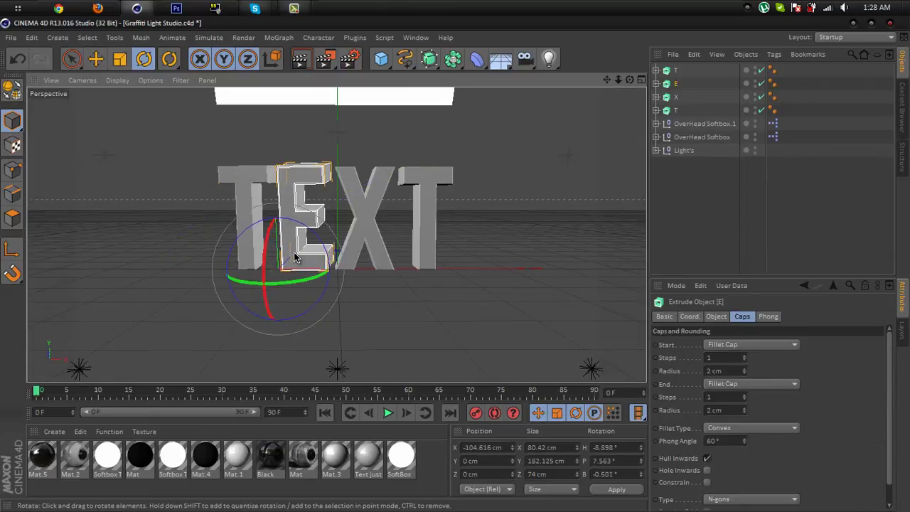
{"action": "left_click", "coordinate": [368, 214]}
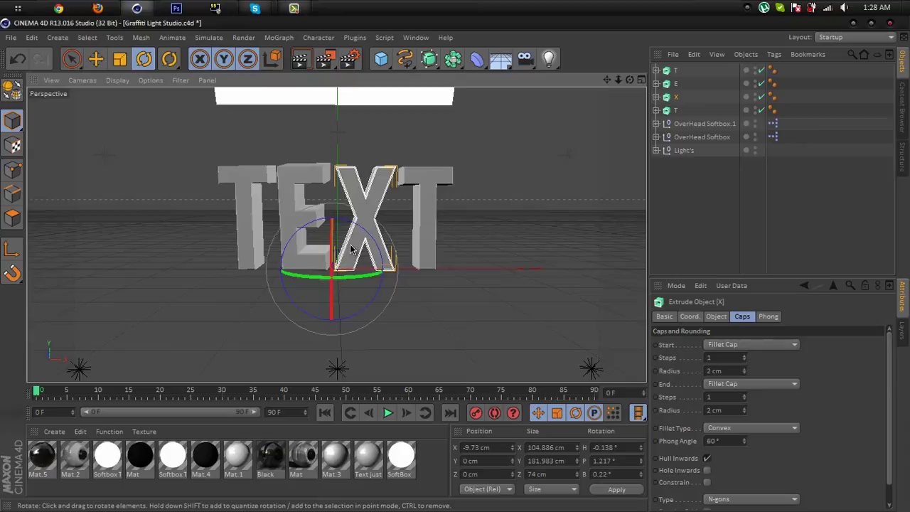
{"action": "left_click_drag", "start_coordinate": [368, 215], "coordinate": [438, 210]}
{"action": "left_click", "coordinate": [419, 245]}
{"action": "left_click_drag", "start_coordinate": [420, 245], "coordinate": [407, 256]}
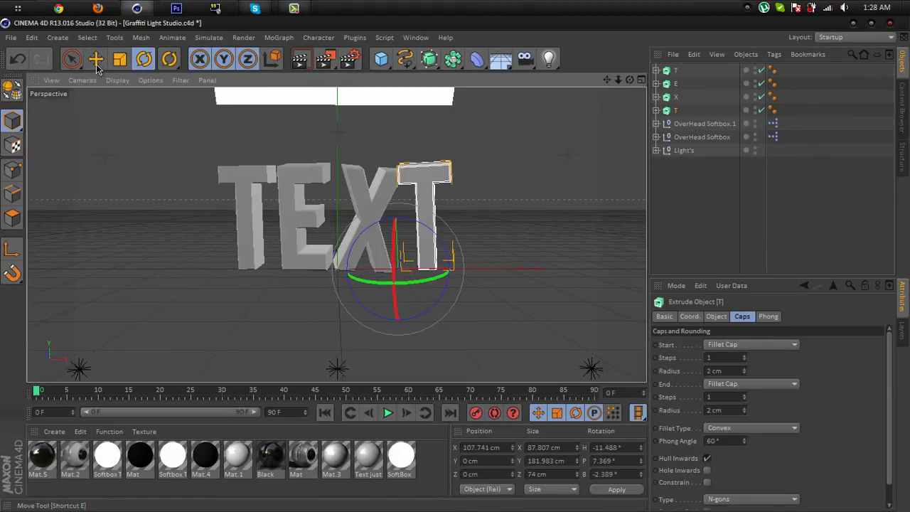
Nudge the last T, first T and E to slightly offset positions, then deselect.
{"action": "key", "text": "e"}
{"action": "left_click_drag", "start_coordinate": [409, 256], "coordinate": [404, 261]}
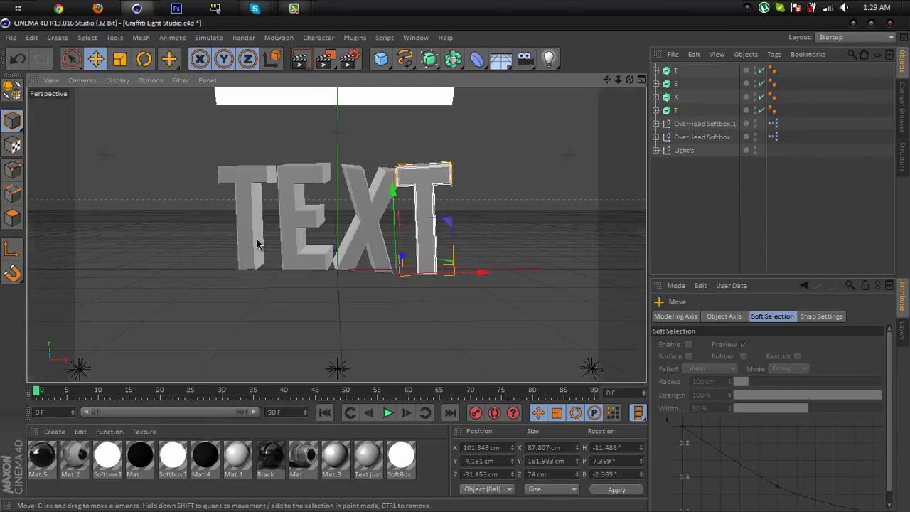
{"action": "left_click", "coordinate": [243, 262]}
{"action": "left_click_drag", "start_coordinate": [239, 263], "coordinate": [300, 283]}
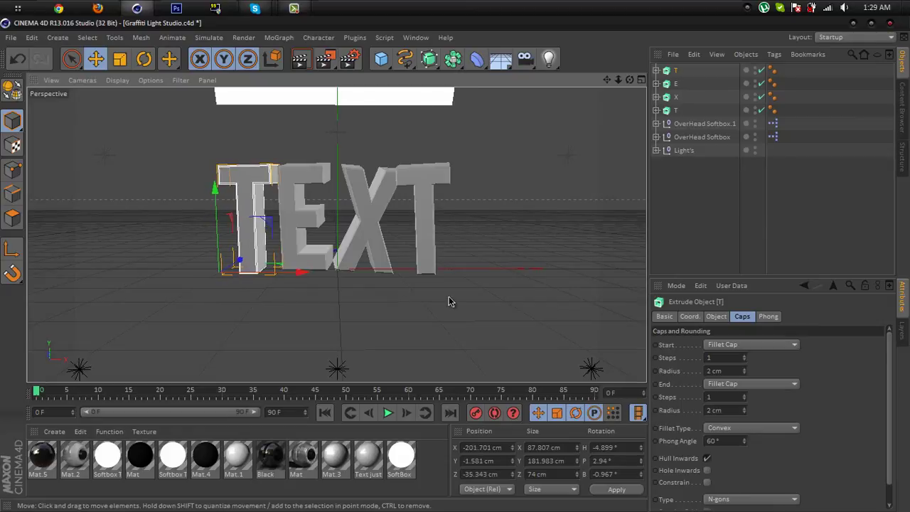
{"action": "left_click", "coordinate": [311, 216]}
{"action": "left_click_drag", "start_coordinate": [338, 271], "coordinate": [345, 268]}
{"action": "left_click", "coordinate": [690, 201]}
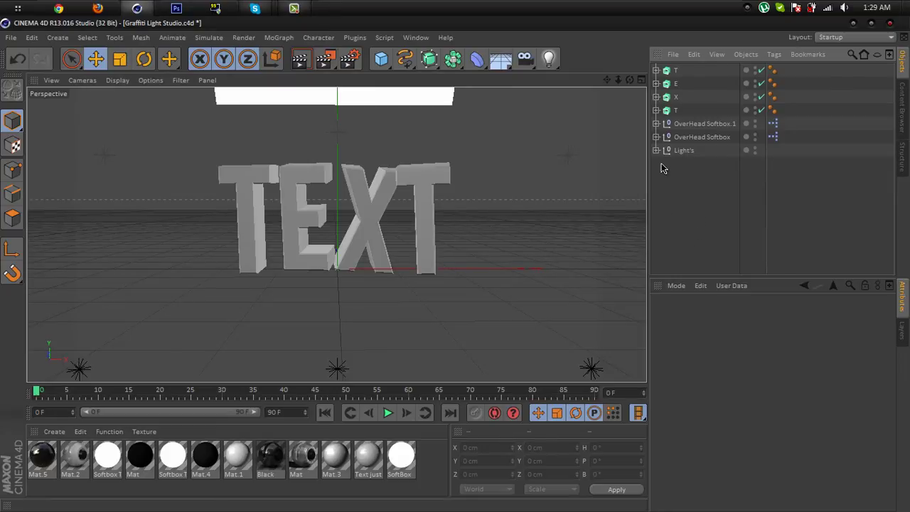
Create a new Null object from the Create > Object menu.
{"action": "left_click", "coordinate": [58, 37]}
{"action": "mouse_move", "coordinate": [57, 57]}
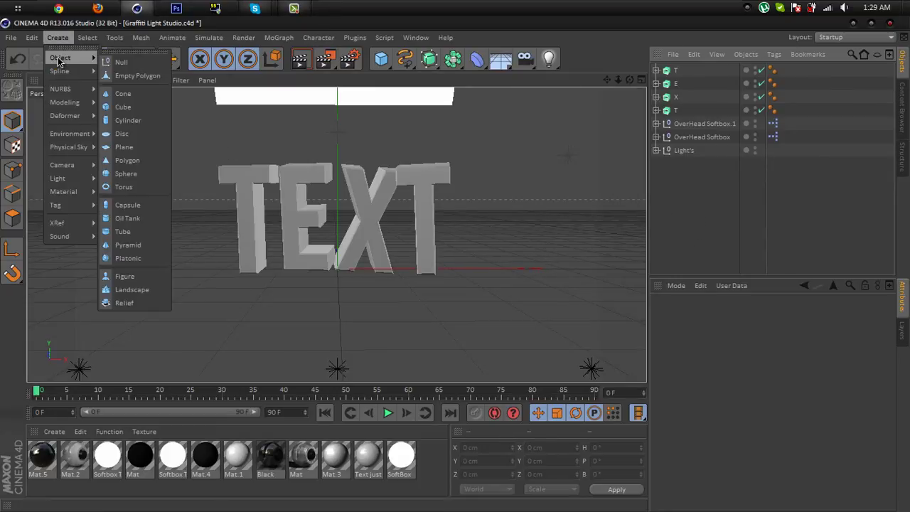
{"action": "left_click", "coordinate": [117, 62]}
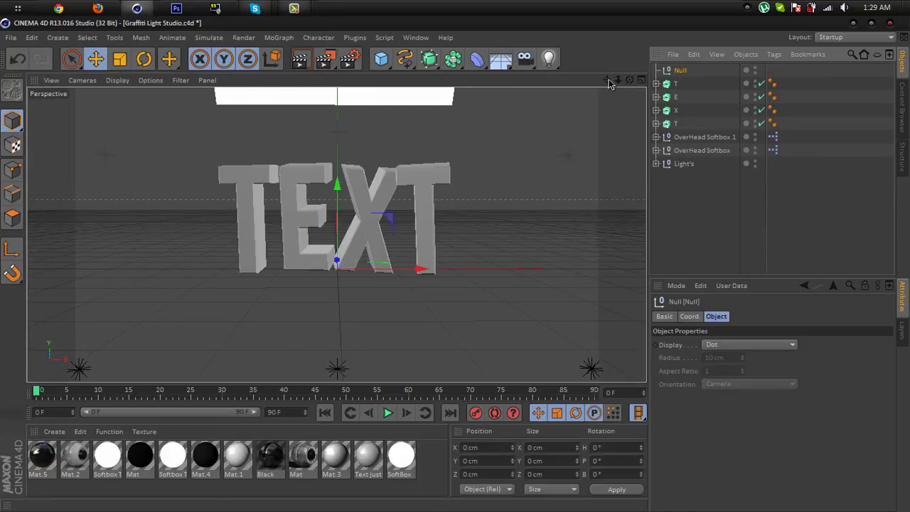
Place the four letters inside the Null and rename it TEXT.
{"action": "left_click", "coordinate": [676, 83]}
{"action": "left_click", "coordinate": [675, 123], "text": "shift"}
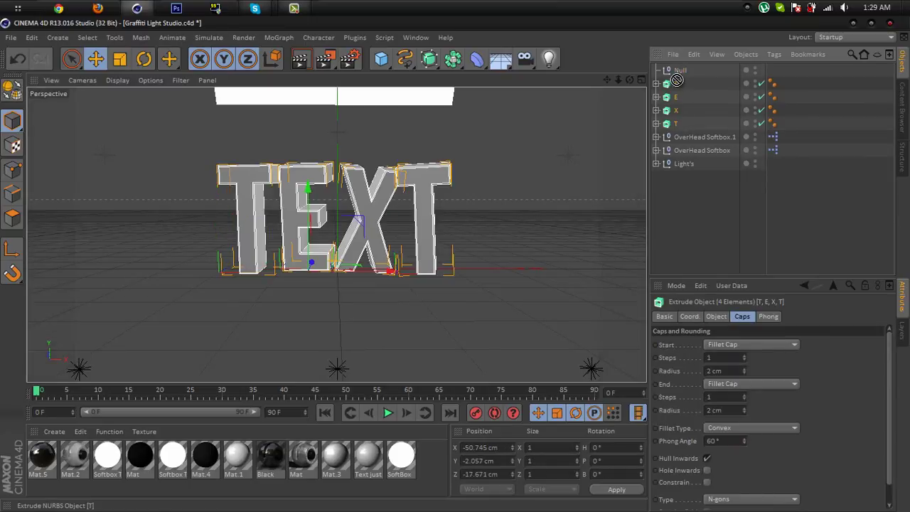
{"action": "left_click_drag", "start_coordinate": [677, 79], "coordinate": [680, 71]}
{"action": "double_click", "coordinate": [682, 69]}
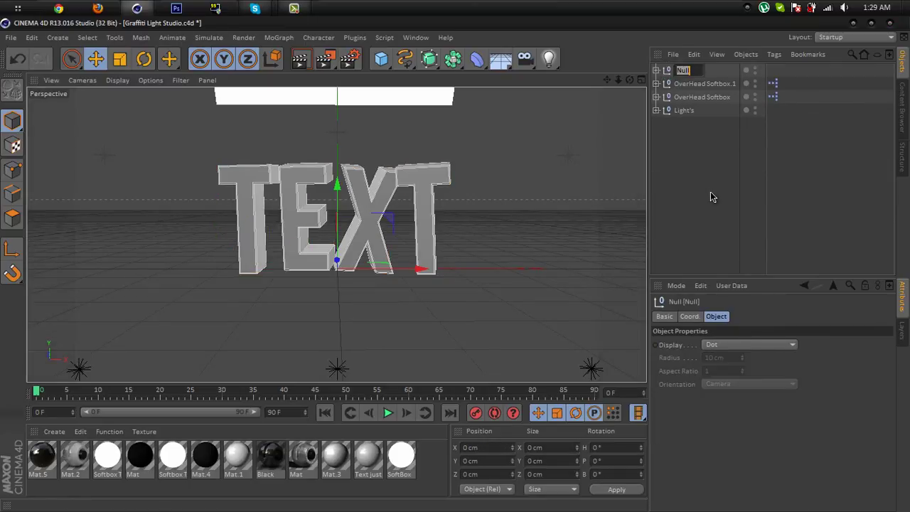
{"action": "type", "text": "TEXT"}
{"action": "key", "text": "Return"}
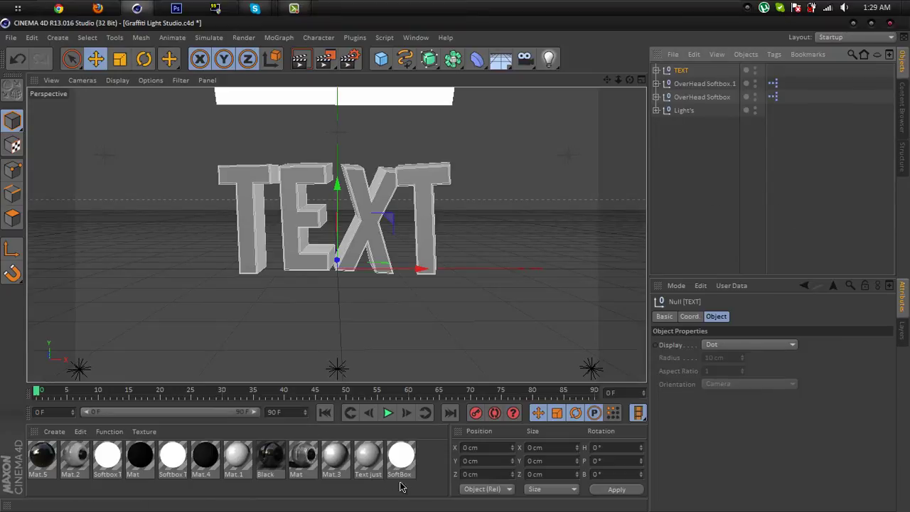
Create material Mat.6 and set its colour to light grey 210.
{"action": "double_click", "coordinate": [432, 455]}
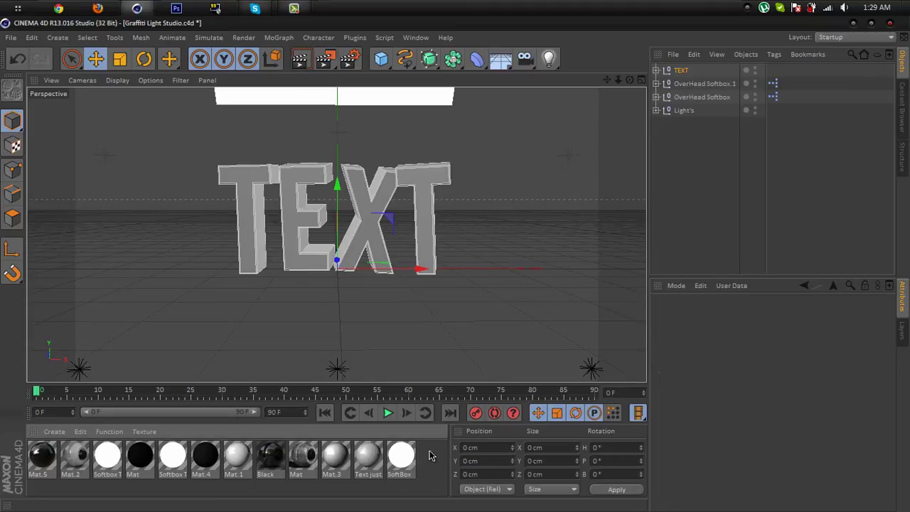
{"action": "double_click", "coordinate": [42, 455]}
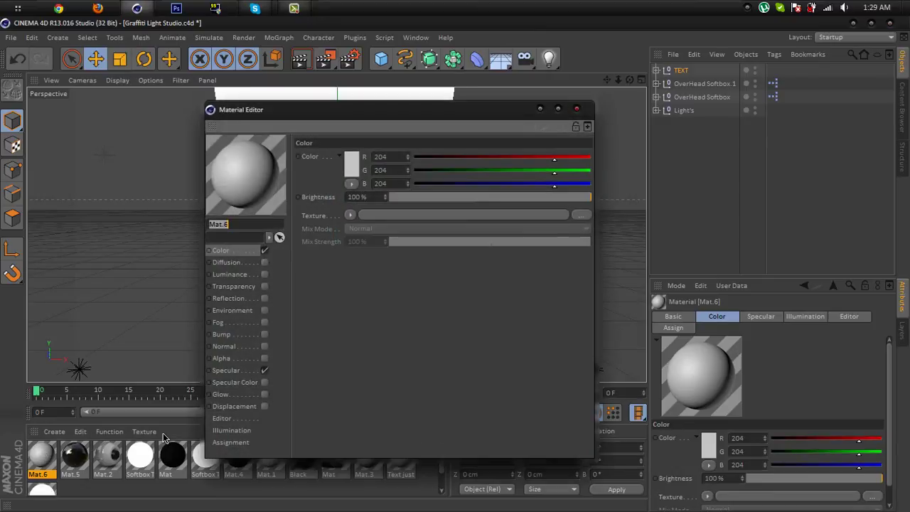
{"action": "left_click", "coordinate": [350, 161]}
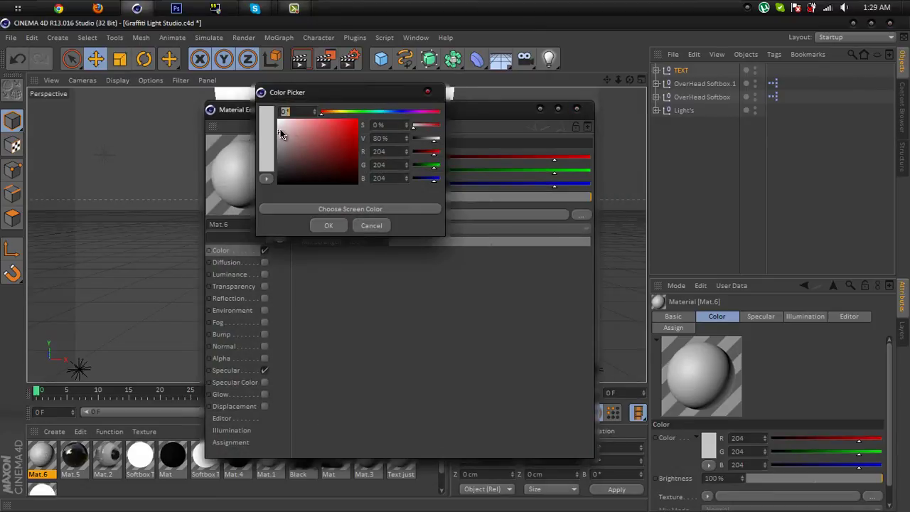
{"action": "left_click_drag", "start_coordinate": [278, 131], "coordinate": [263, 131]}
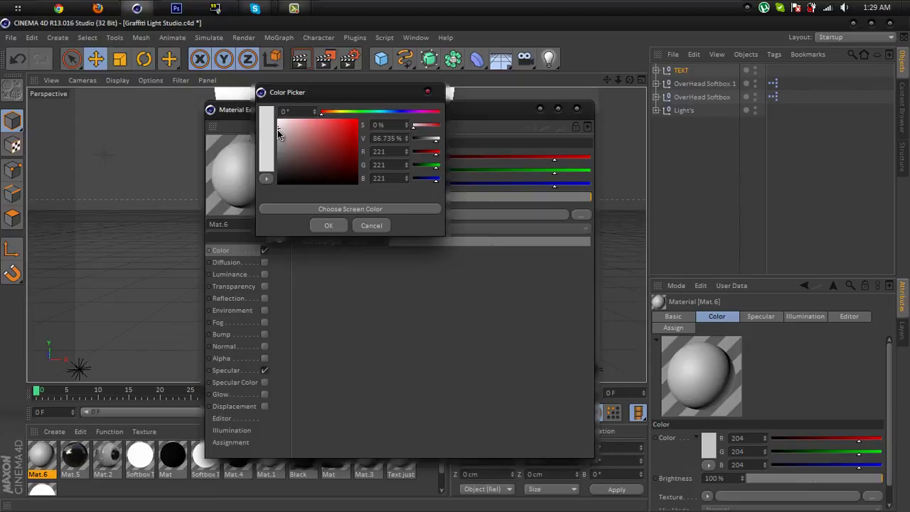
{"action": "left_click", "coordinate": [273, 135]}
{"action": "left_click", "coordinate": [328, 225]}
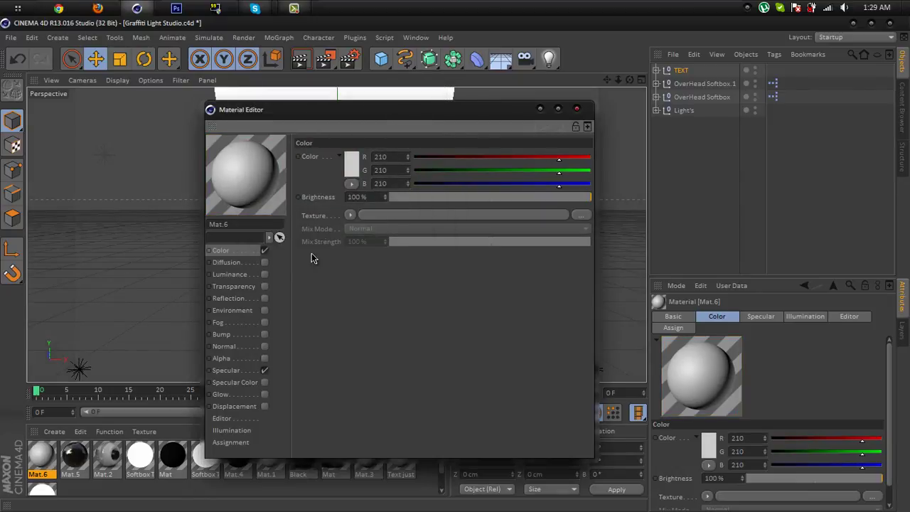
Enable Reflection on Mat.6 with a Fresnel texture and close the material editor.
{"action": "left_click", "coordinate": [228, 299]}
{"action": "left_click", "coordinate": [265, 299]}
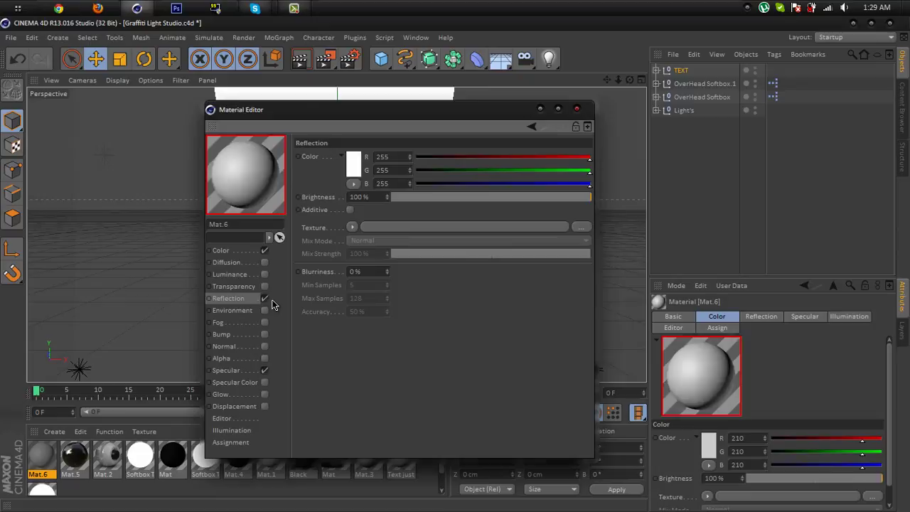
{"action": "left_click", "coordinate": [351, 228]}
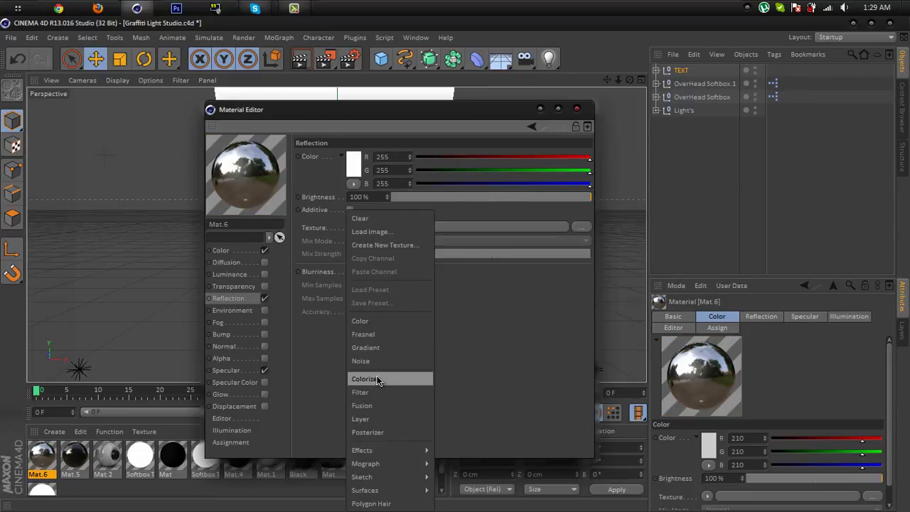
{"action": "left_click", "coordinate": [382, 333]}
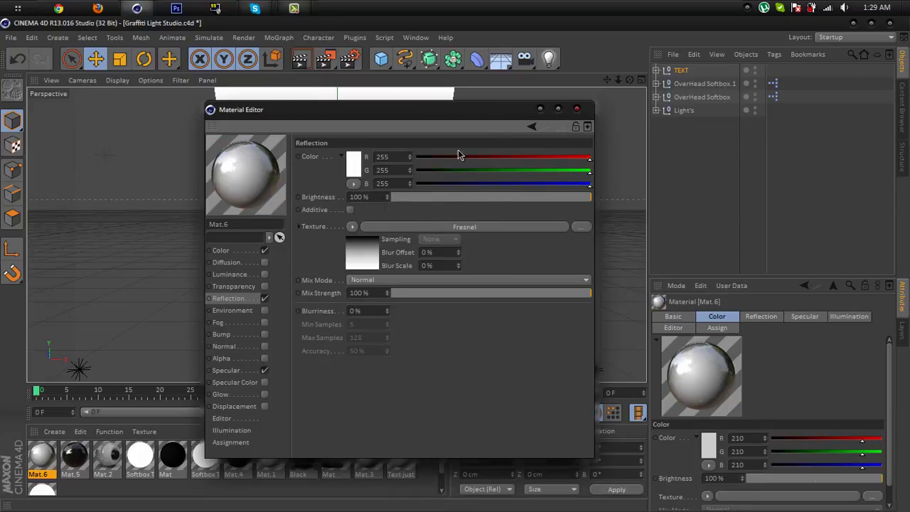
{"action": "left_click", "coordinate": [578, 112]}
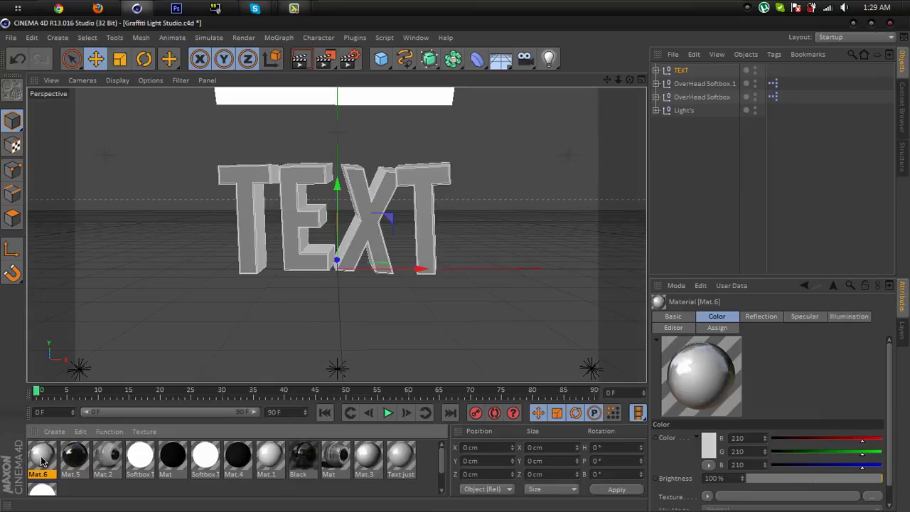
Drop Mat.6 onto the TEXT null, do a test render, then return to the editor view.
{"action": "left_click_drag", "start_coordinate": [41, 455], "coordinate": [684, 74]}
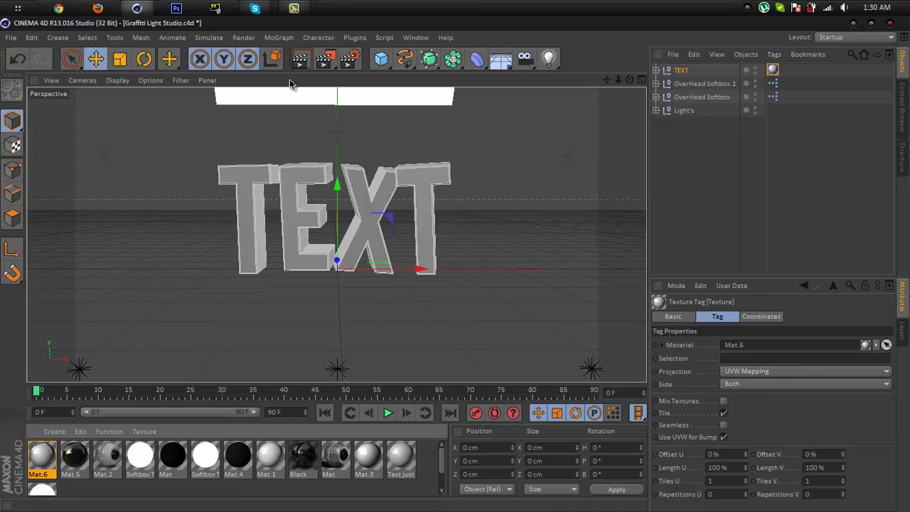
{"action": "left_click", "coordinate": [301, 59]}
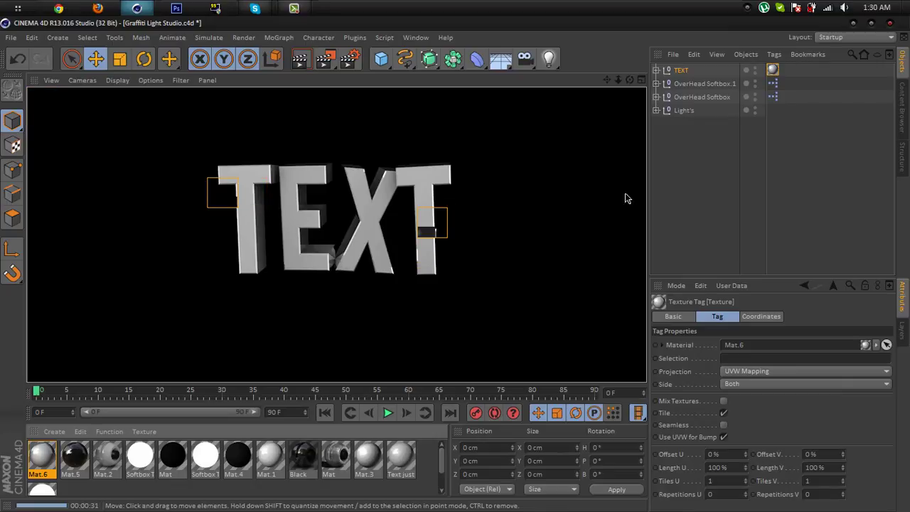
{"action": "left_click", "coordinate": [697, 192]}
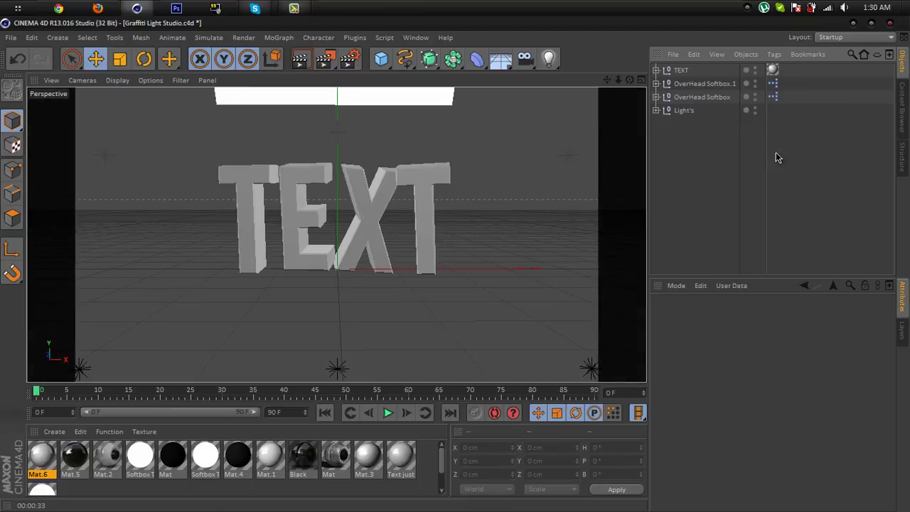